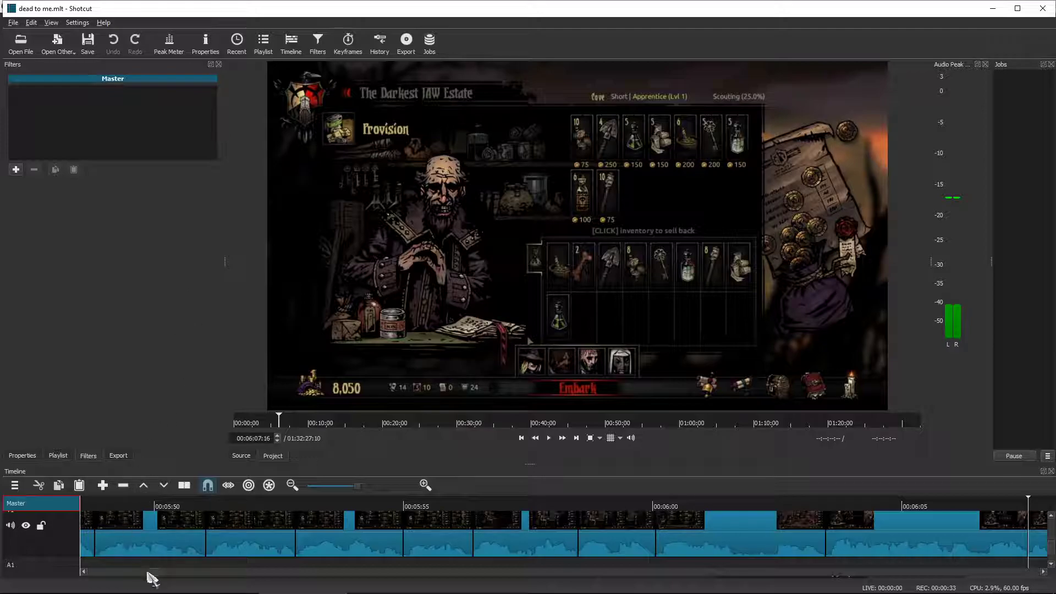
Play the footage from 00:06:07 and select the gameplay clip to reveal its 4.0 dB Gain/Volume filter.
{"action": "left_click_drag", "start_coordinate": [153, 573], "coordinate": [155, 573]}
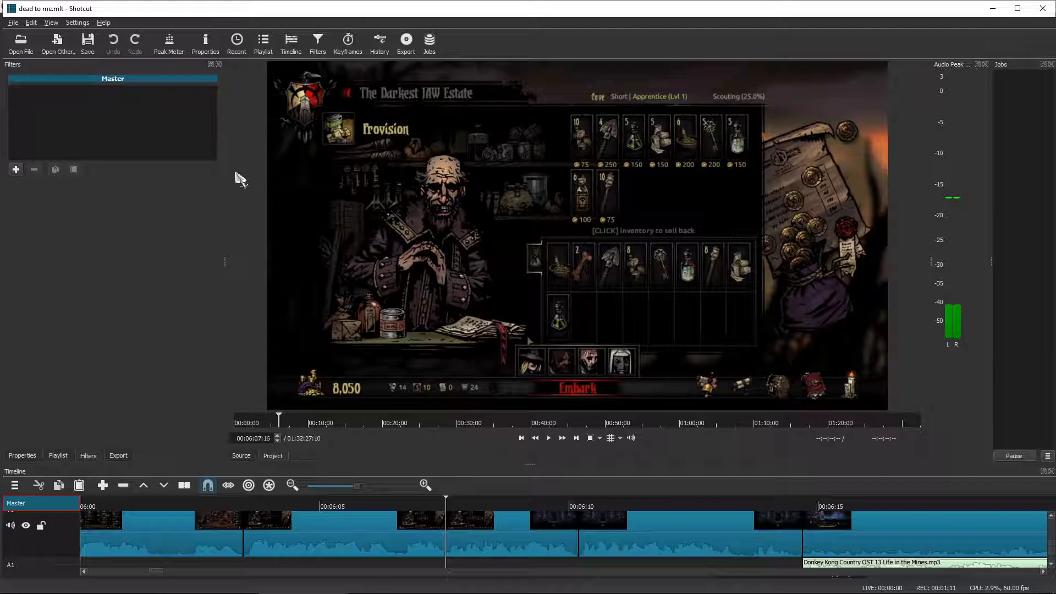
{"action": "key", "text": "space"}
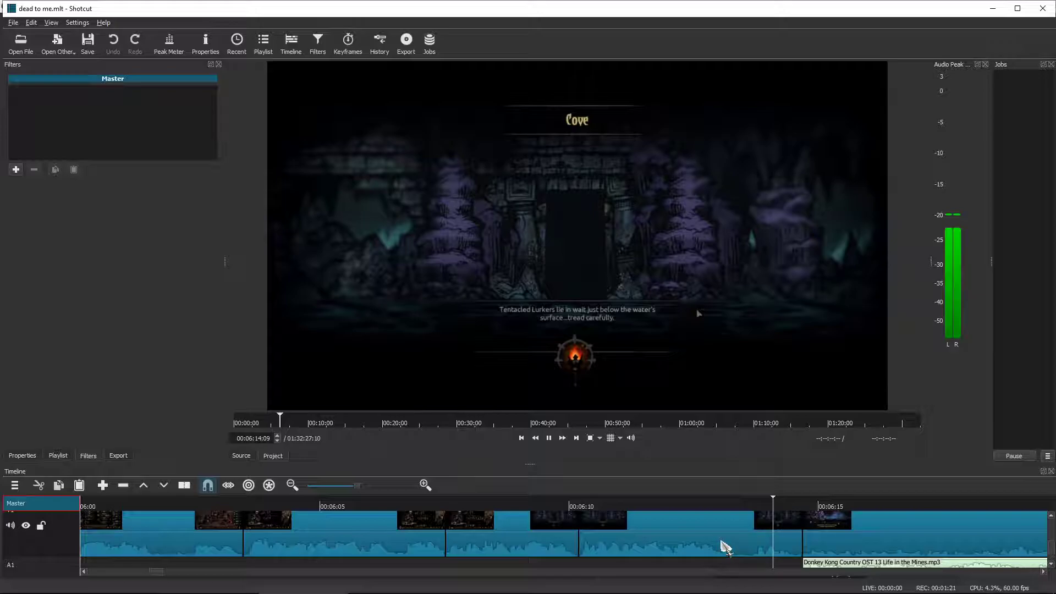
{"action": "left_click", "coordinate": [727, 547]}
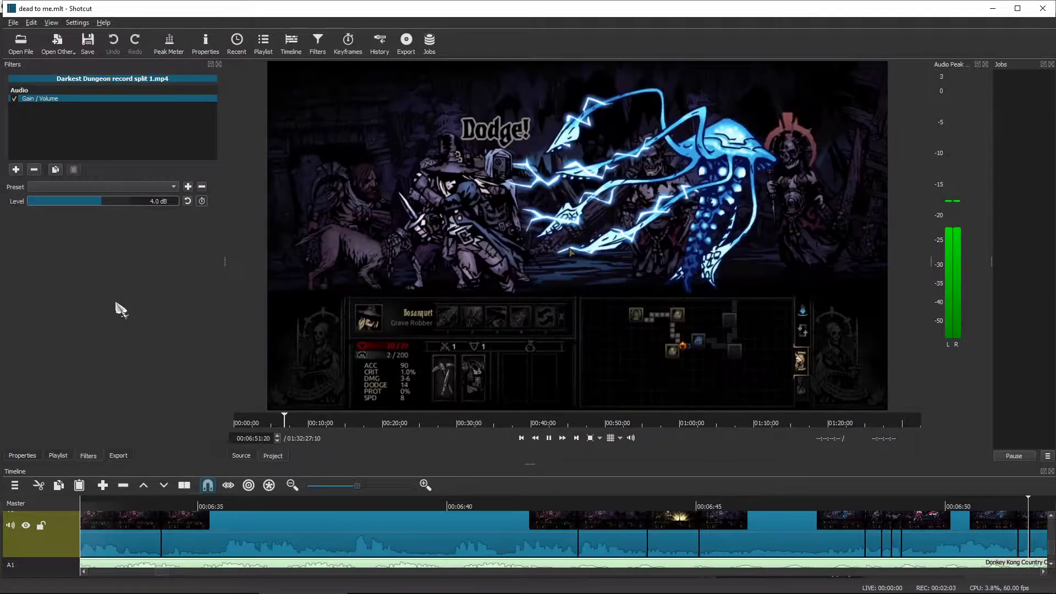
Pause at 00:06:52:27 on the skirmish battle and scroll the timeline right.
{"action": "key", "text": "space"}
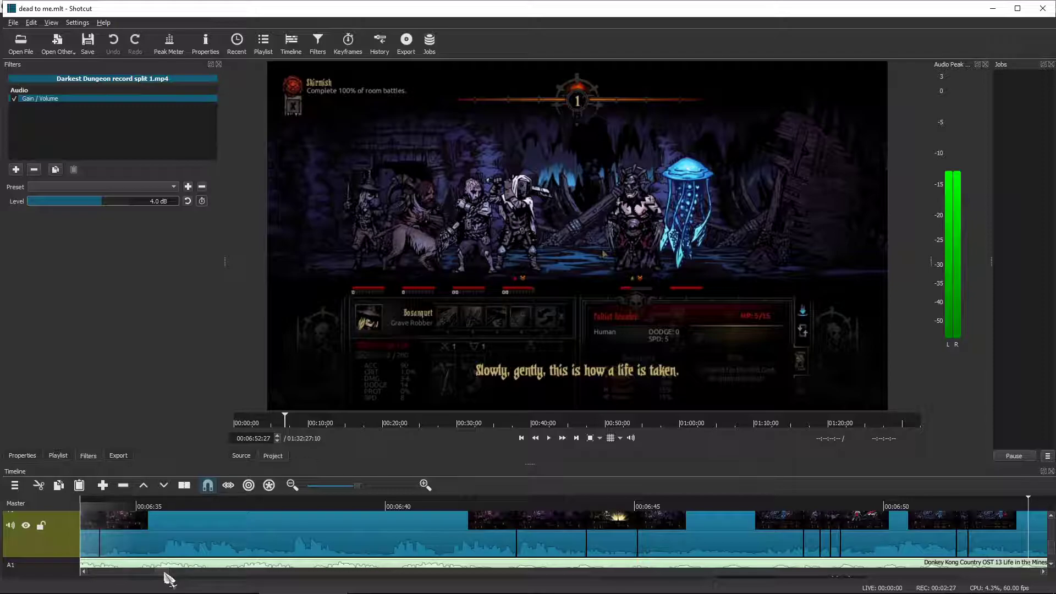
{"action": "left_click_drag", "start_coordinate": [168, 577], "coordinate": [404, 586]}
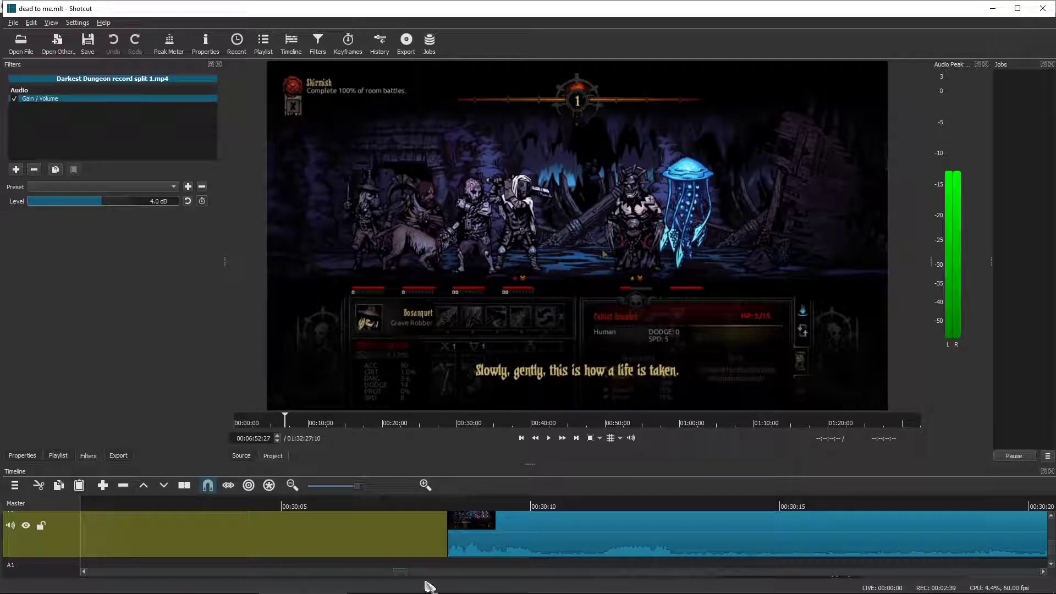
Preview the crab battle start and split the gameplay clip at 00:49:31:20.
{"action": "left_click_drag", "start_coordinate": [395, 574], "coordinate": [595, 583]}
{"action": "left_click", "coordinate": [678, 505]}
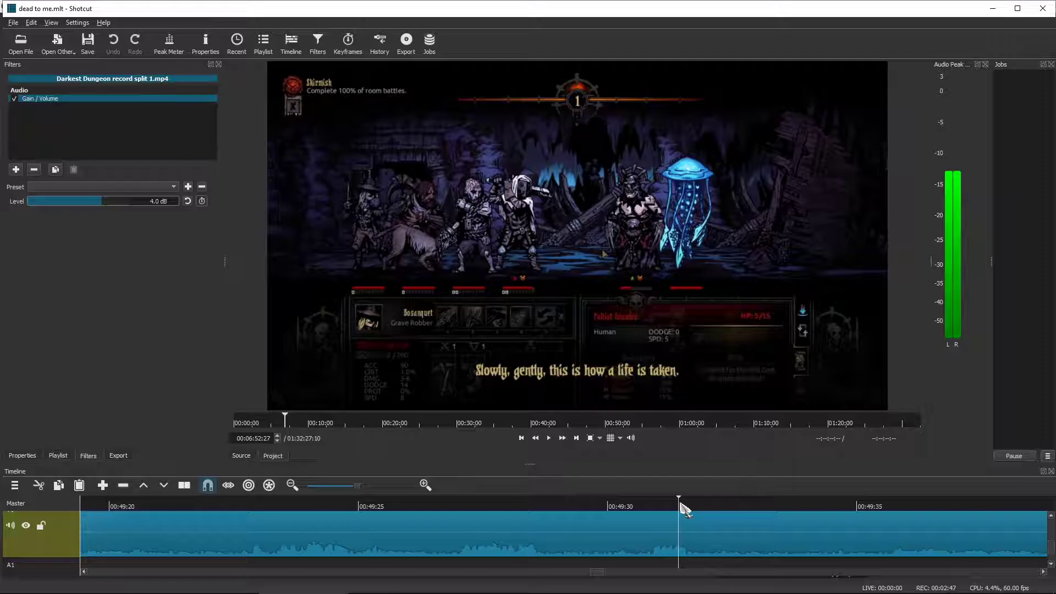
{"action": "left_click", "coordinate": [646, 542]}
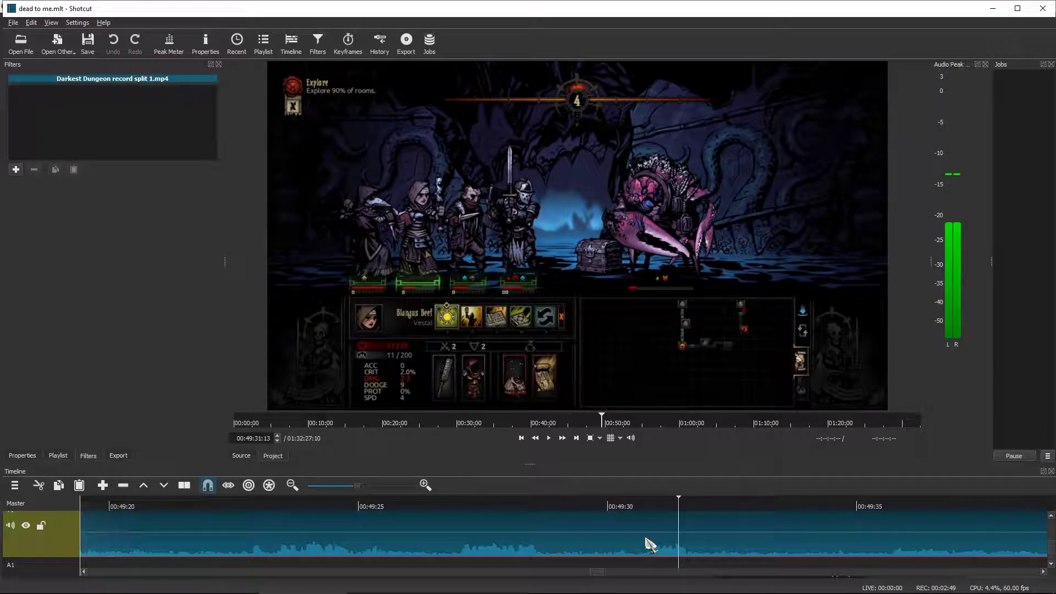
{"action": "key", "text": "space"}
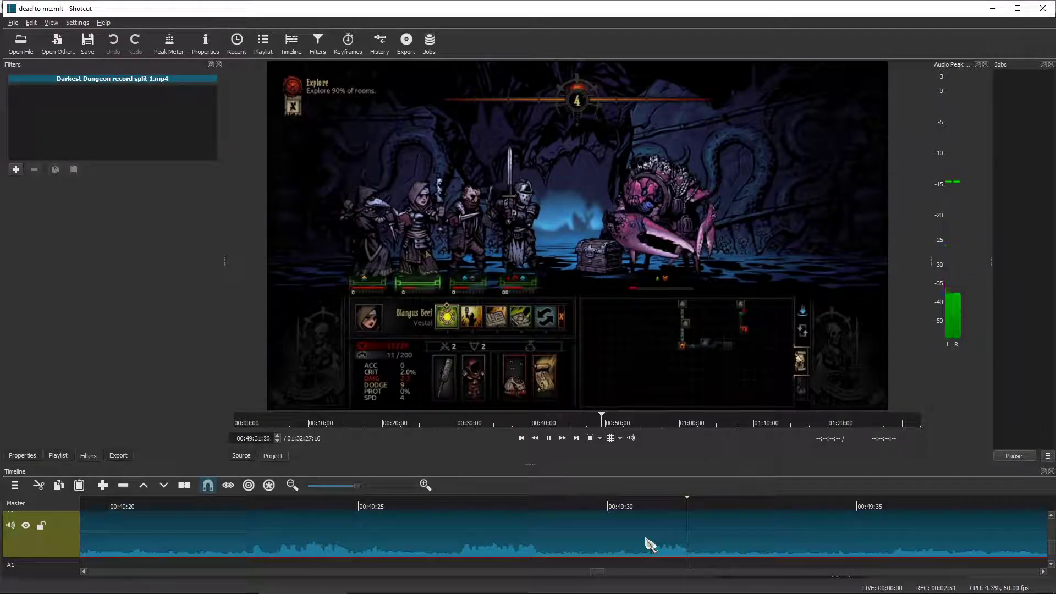
{"action": "left_click", "coordinate": [645, 506]}
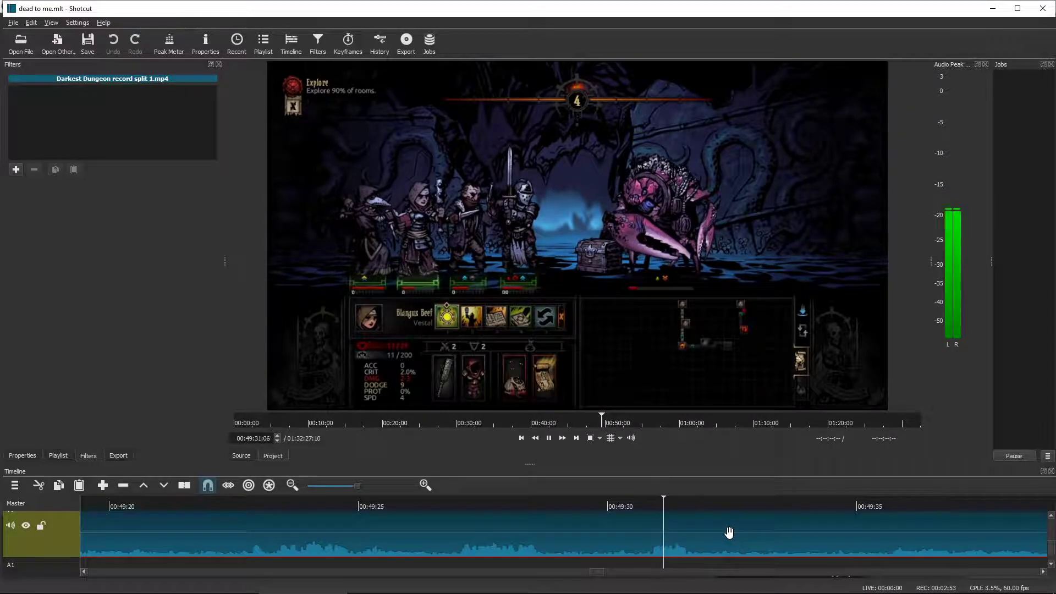
{"action": "key", "text": "space"}
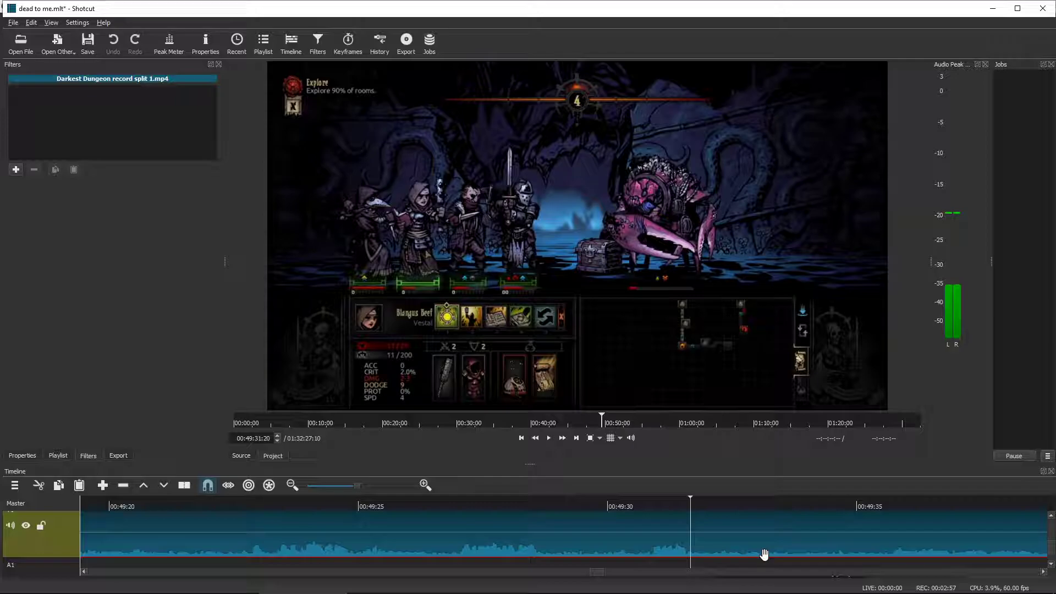
{"action": "key", "text": "s"}
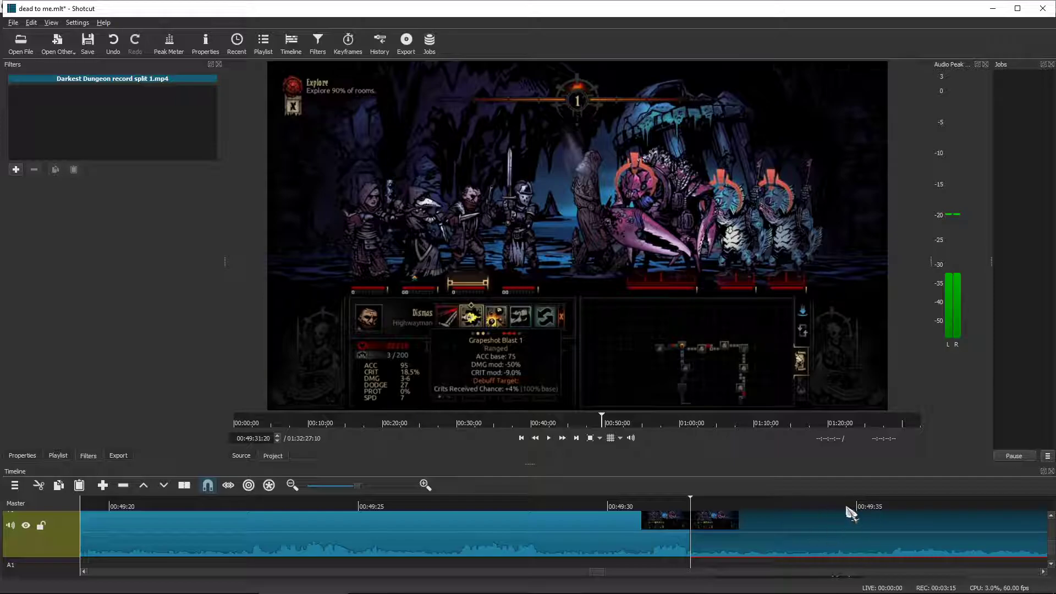
Split the clip again at 00:49:35:05 and select the short piece between the two cuts.
{"action": "left_click", "coordinate": [830, 507]}
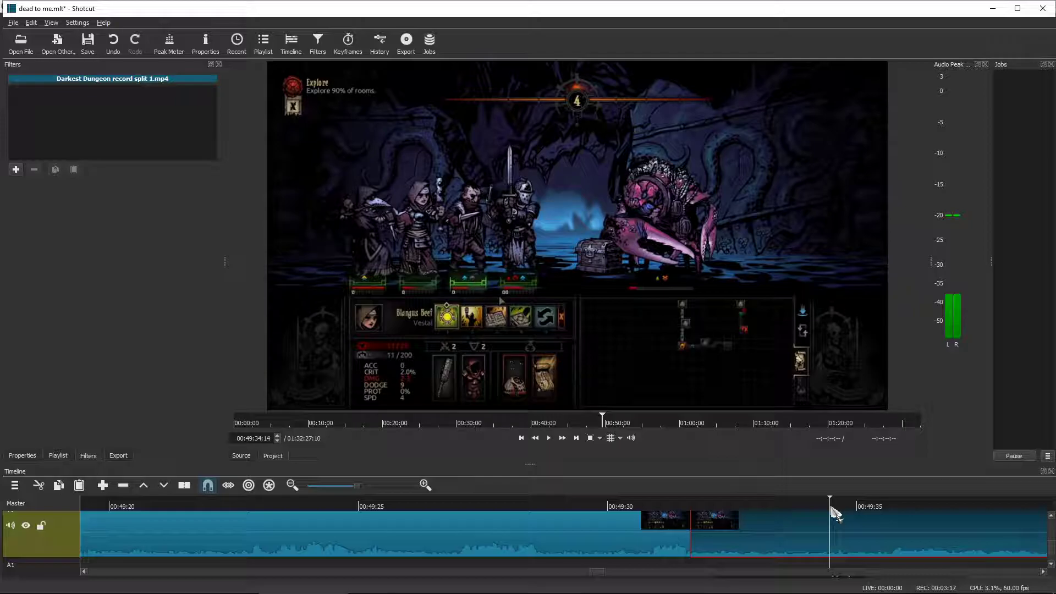
{"action": "key", "text": "space"}
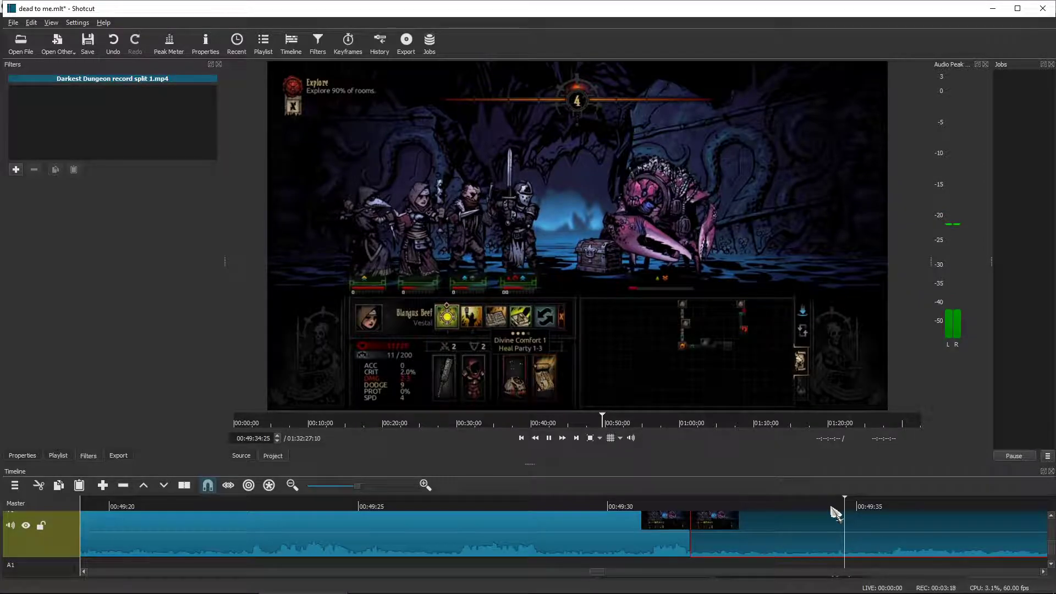
{"action": "key", "text": "space"}
{"action": "left_click", "coordinate": [865, 506]}
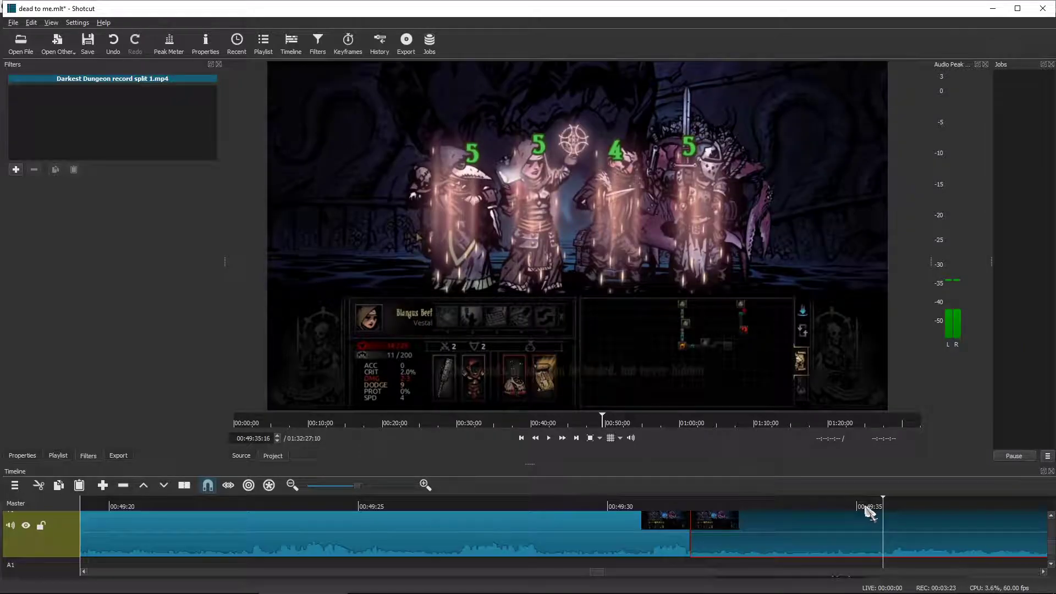
{"action": "left_click", "coordinate": [865, 506]}
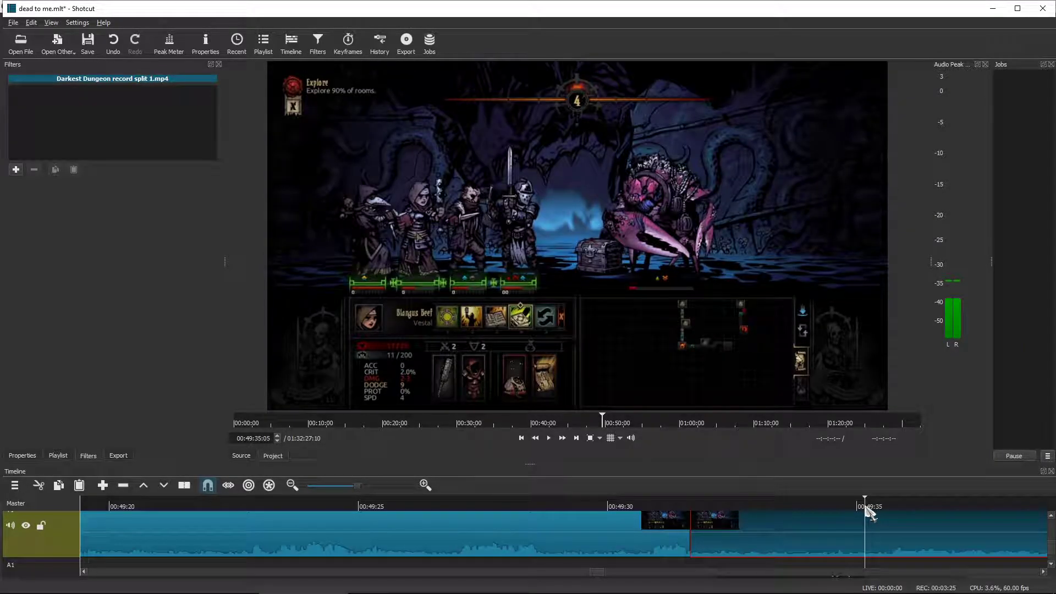
{"action": "key", "text": "s"}
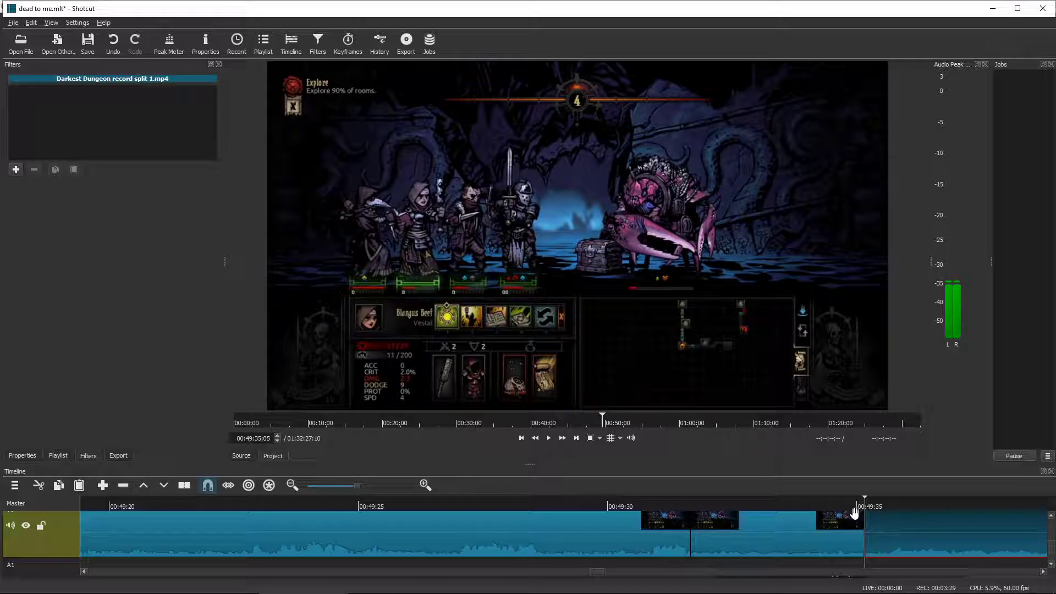
{"action": "left_click", "coordinate": [828, 528]}
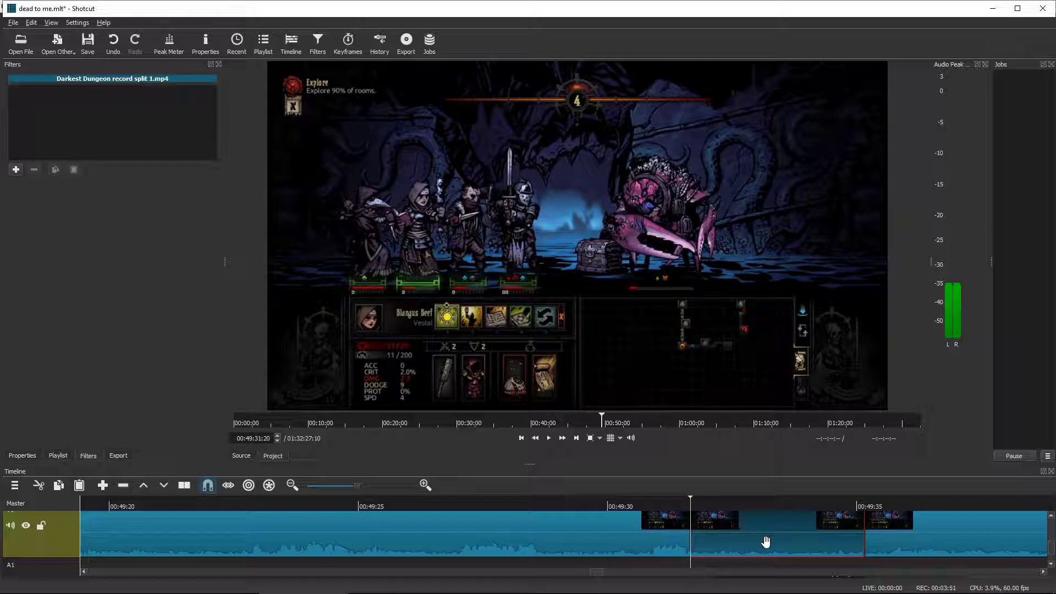
Ripple-delete the 00:49:31:20–00:49:35:05 piece and select the following clip.
{"action": "key", "text": "Delete"}
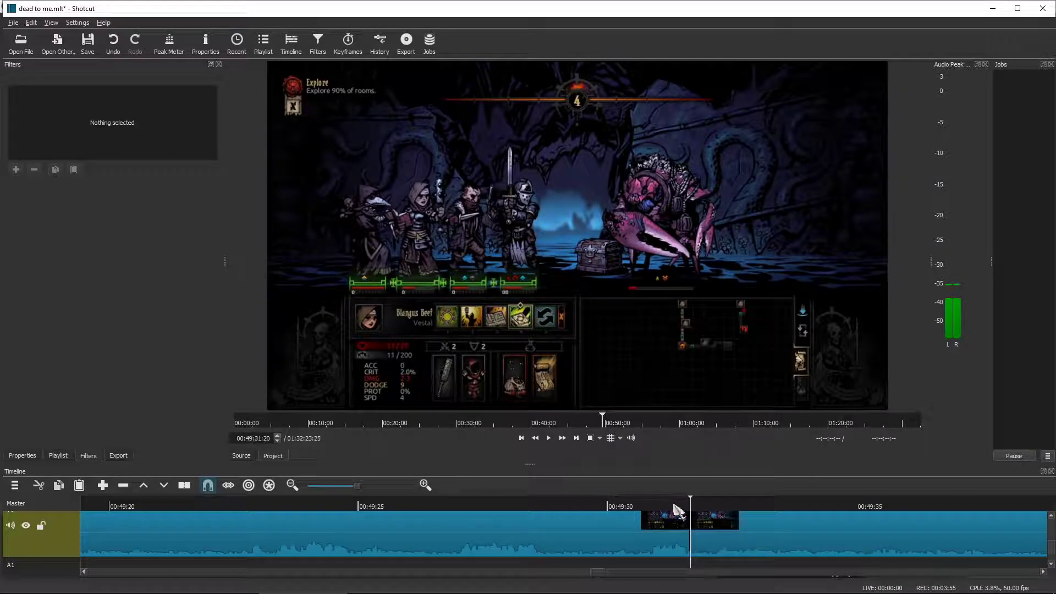
{"action": "left_click", "coordinate": [715, 530]}
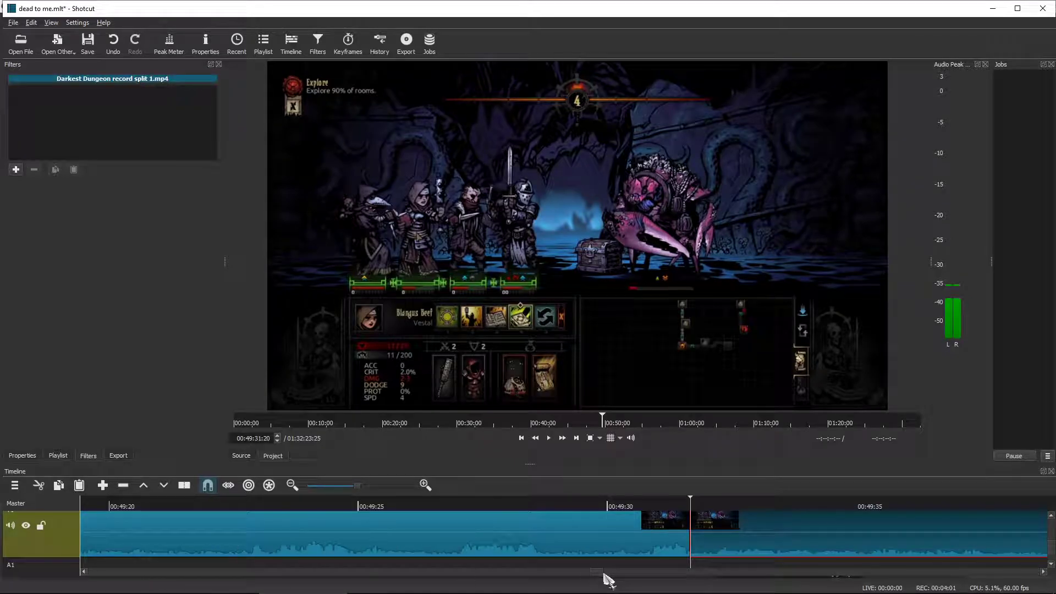
{"action": "left_click_drag", "start_coordinate": [604, 573], "coordinate": [747, 573]}
Split at 01:03:24:20 and ripple-delete the piece before it, leaving a 01:18:30:25 project.
{"action": "left_click", "coordinate": [762, 506]}
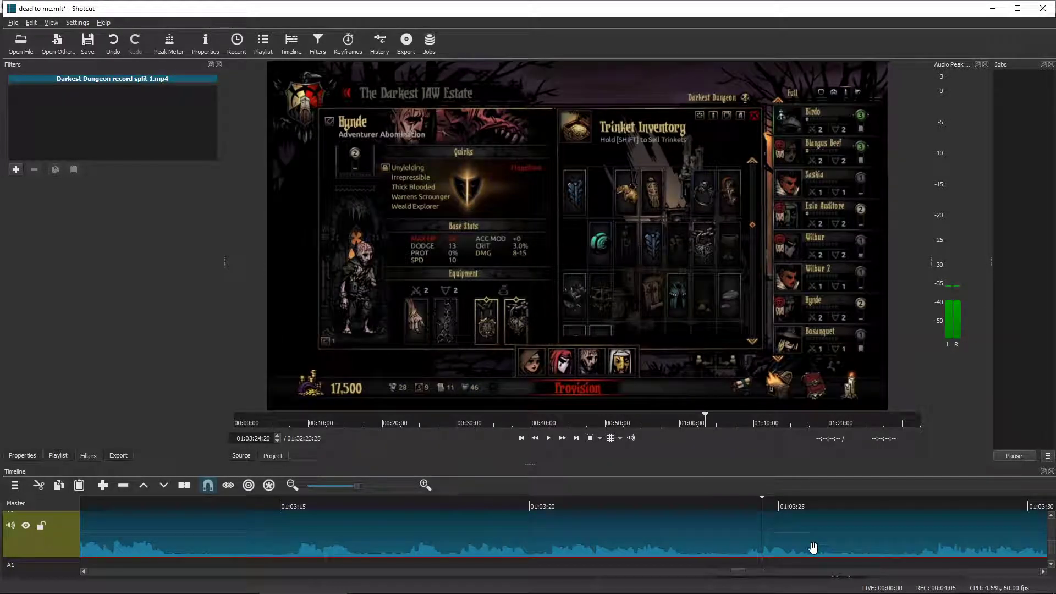
{"action": "key", "text": "s"}
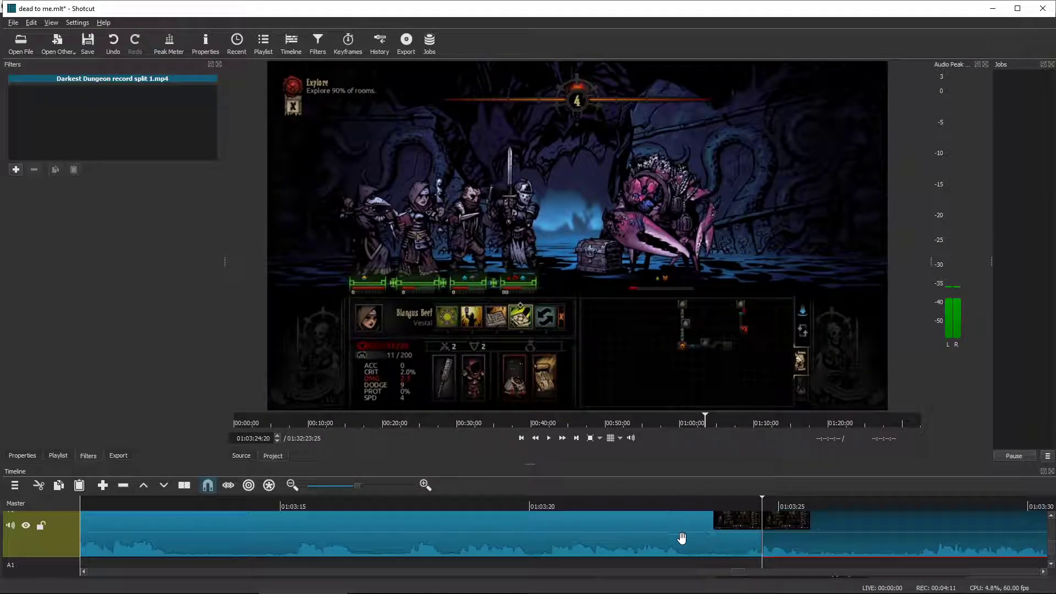
{"action": "left_click", "coordinate": [696, 542]}
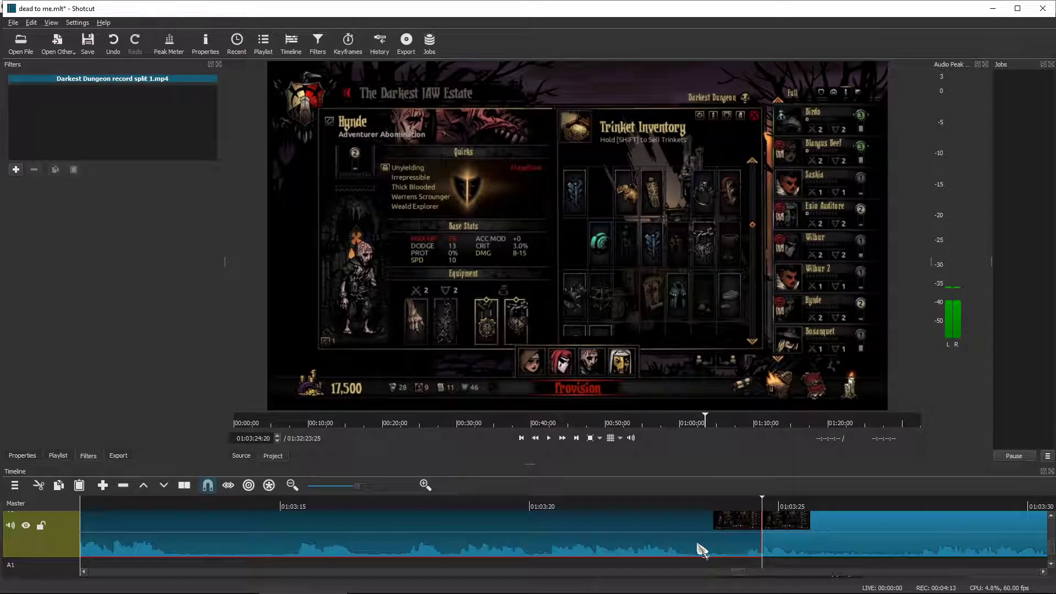
{"action": "key", "text": "Delete"}
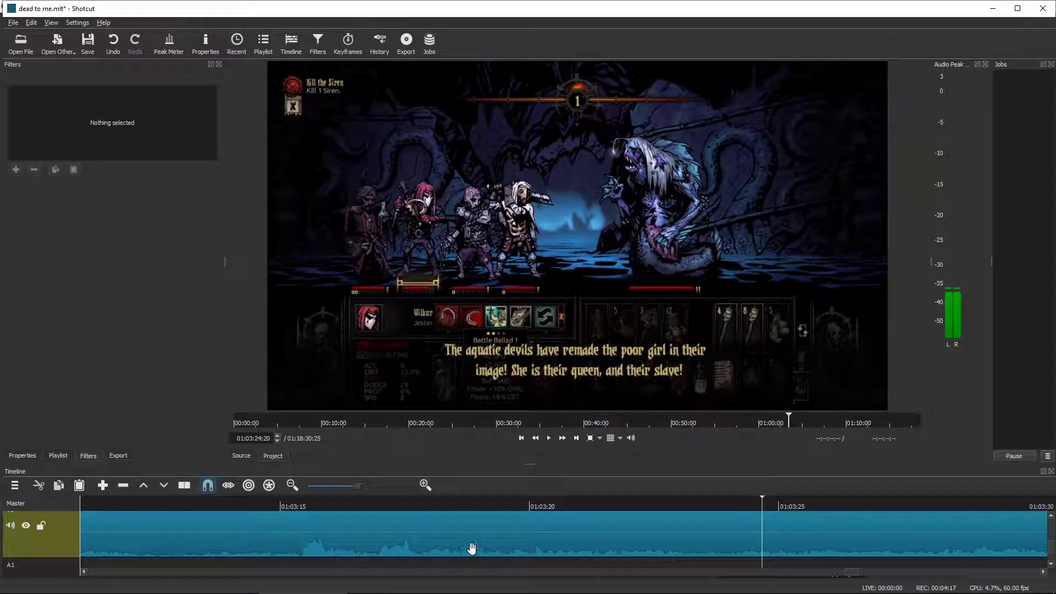
Scroll the timeline back to around 00:06:10, where the Donkey Kong Country music starts.
{"action": "left_click_drag", "start_coordinate": [853, 574], "coordinate": [155, 575]}
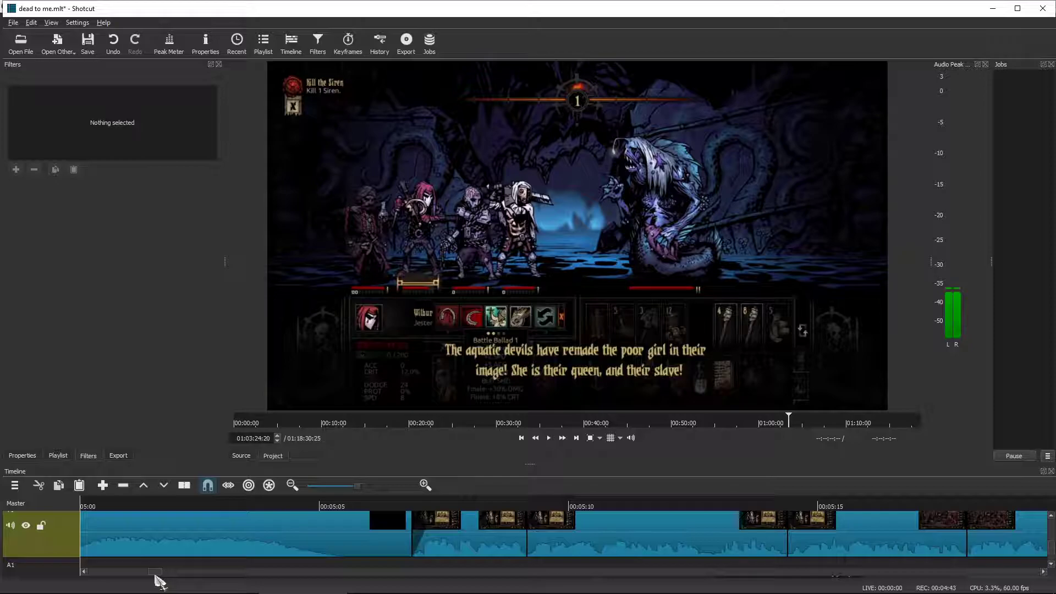
{"action": "left_click_drag", "start_coordinate": [155, 575], "coordinate": [168, 576]}
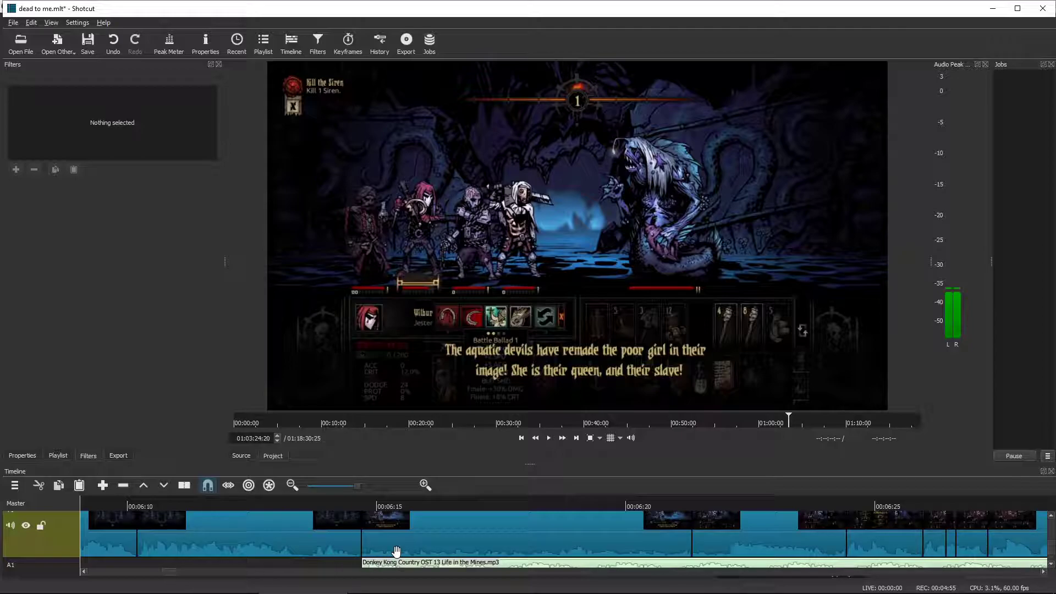
Check the V1 and A1 tracks and put the playhead at about 00:06:14, where the music clip begins.
{"action": "scroll", "coordinate": [396, 553], "scroll_direction": "down", "scroll_amount": 1}
{"action": "scroll", "coordinate": [396, 550], "scroll_direction": "up", "scroll_amount": 1}
{"action": "scroll", "coordinate": [396, 550], "scroll_direction": "up", "scroll_amount": 2}
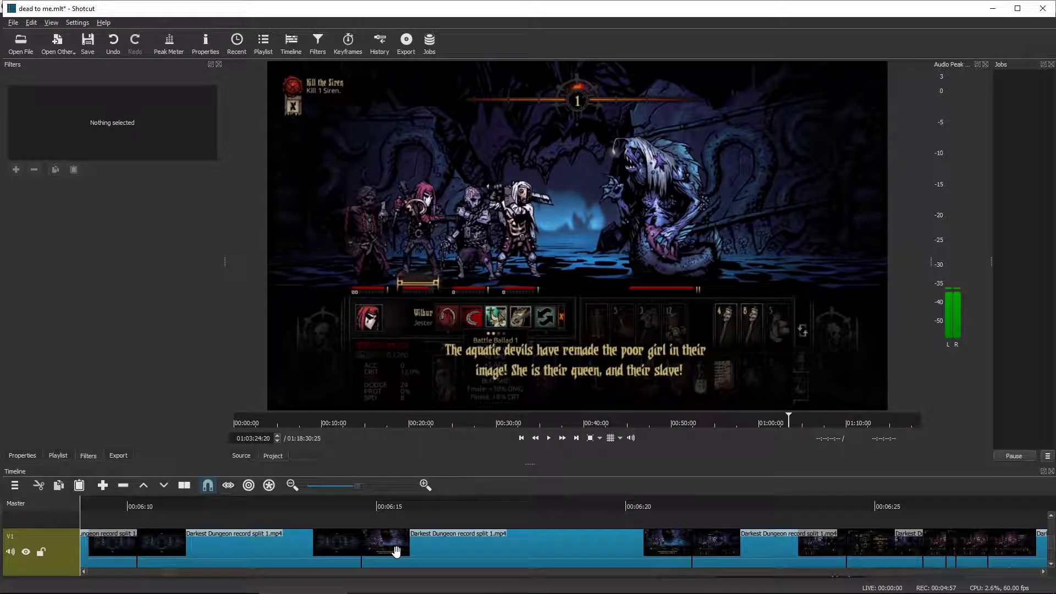
{"action": "scroll", "coordinate": [396, 550], "scroll_direction": "down", "scroll_amount": 2}
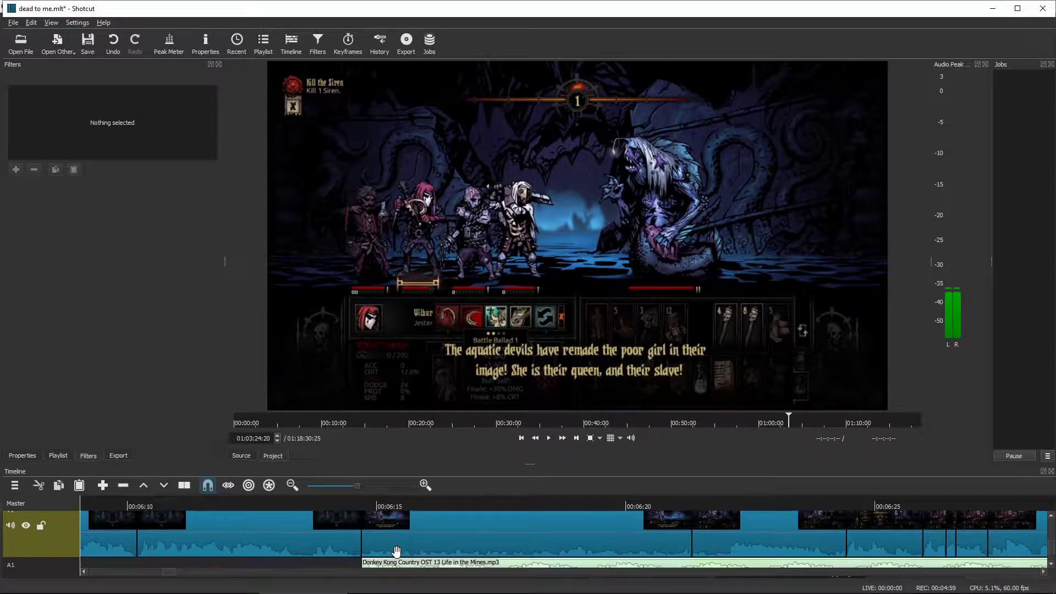
{"action": "scroll", "coordinate": [396, 550], "scroll_direction": "up", "scroll_amount": 1}
{"action": "scroll", "coordinate": [396, 552], "scroll_direction": "down", "scroll_amount": 1}
{"action": "scroll", "coordinate": [396, 551], "scroll_direction": "up", "scroll_amount": 1}
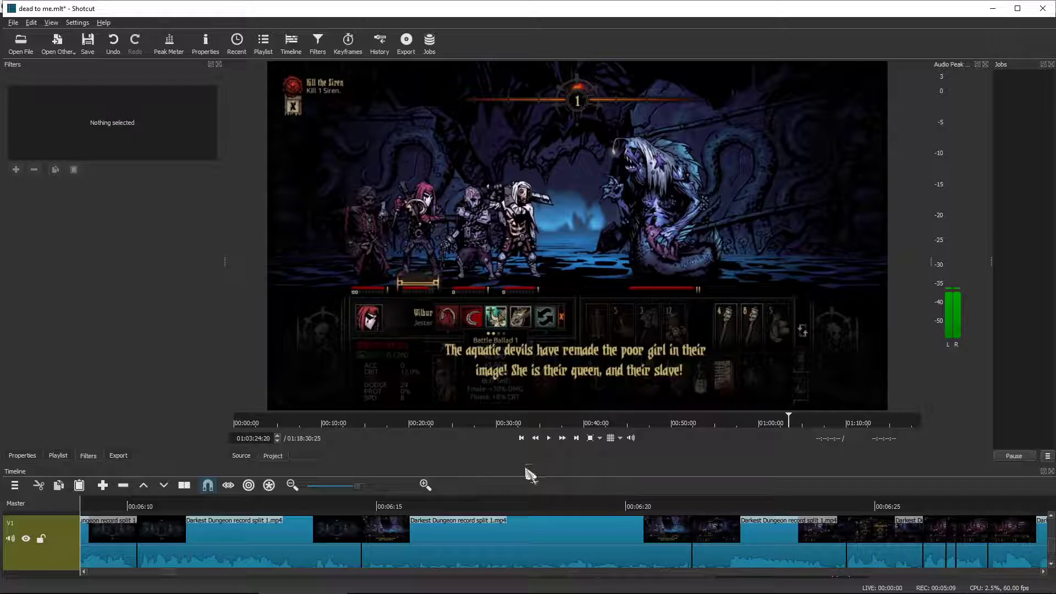
{"action": "scroll", "coordinate": [514, 488], "scroll_direction": "down", "scroll_amount": 1}
{"action": "scroll", "coordinate": [513, 526], "scroll_direction": "up", "scroll_amount": 2}
{"action": "scroll", "coordinate": [514, 525], "scroll_direction": "down", "scroll_amount": 2}
{"action": "scroll", "coordinate": [514, 525], "scroll_direction": "up", "scroll_amount": 2}
{"action": "scroll", "coordinate": [514, 525], "scroll_direction": "down", "scroll_amount": 1}
{"action": "scroll", "coordinate": [514, 525], "scroll_direction": "up", "scroll_amount": 1}
{"action": "scroll", "coordinate": [514, 525], "scroll_direction": "down", "scroll_amount": 2}
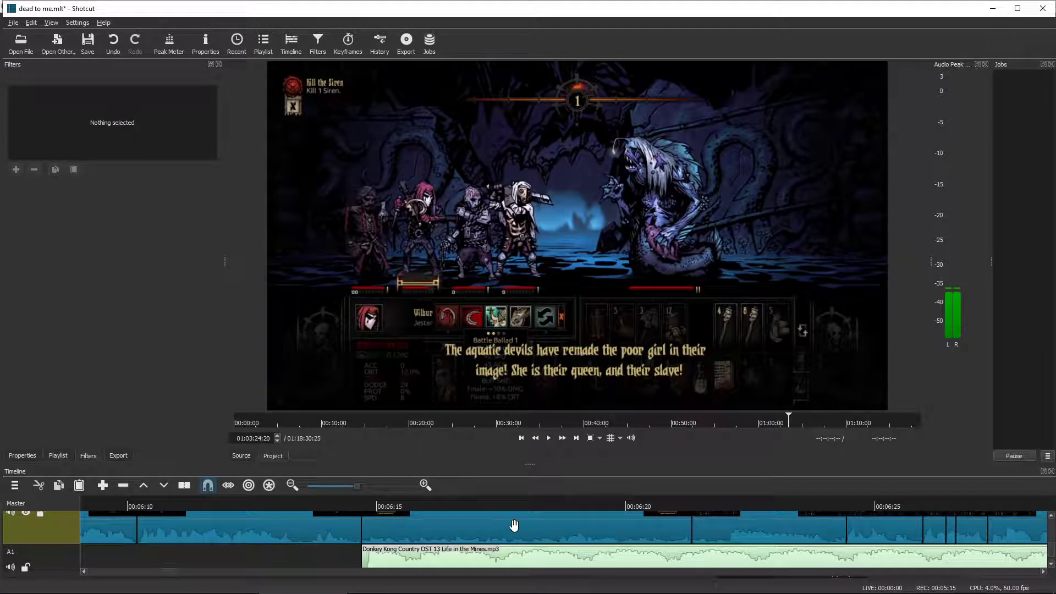
{"action": "scroll", "coordinate": [514, 525], "scroll_direction": "up", "scroll_amount": 2}
{"action": "scroll", "coordinate": [513, 526], "scroll_direction": "down", "scroll_amount": 2}
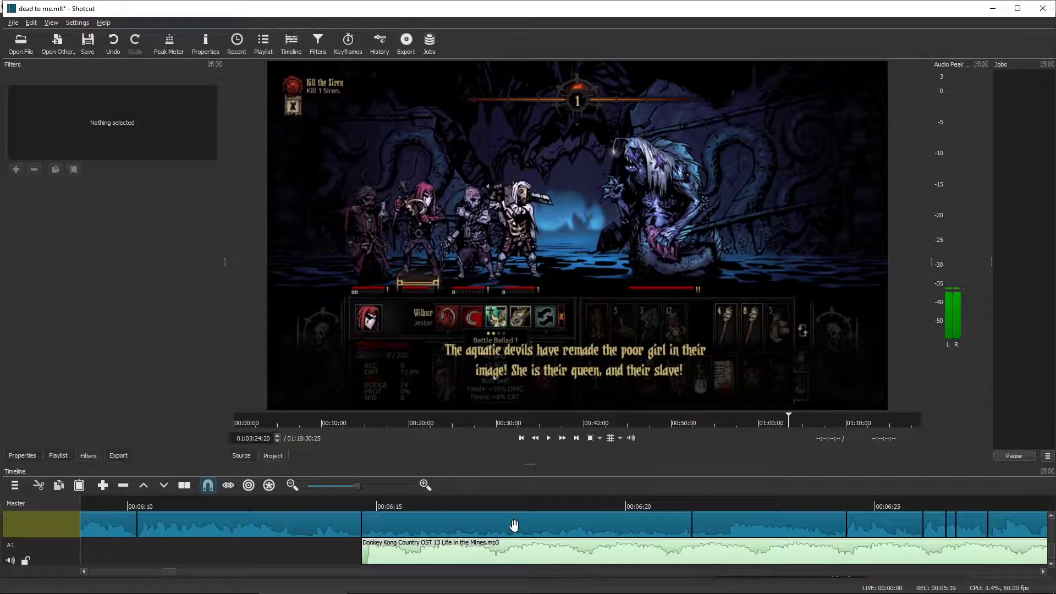
{"action": "scroll", "coordinate": [514, 525], "scroll_direction": "up", "scroll_amount": 2}
{"action": "scroll", "coordinate": [514, 525], "scroll_direction": "down", "scroll_amount": 1}
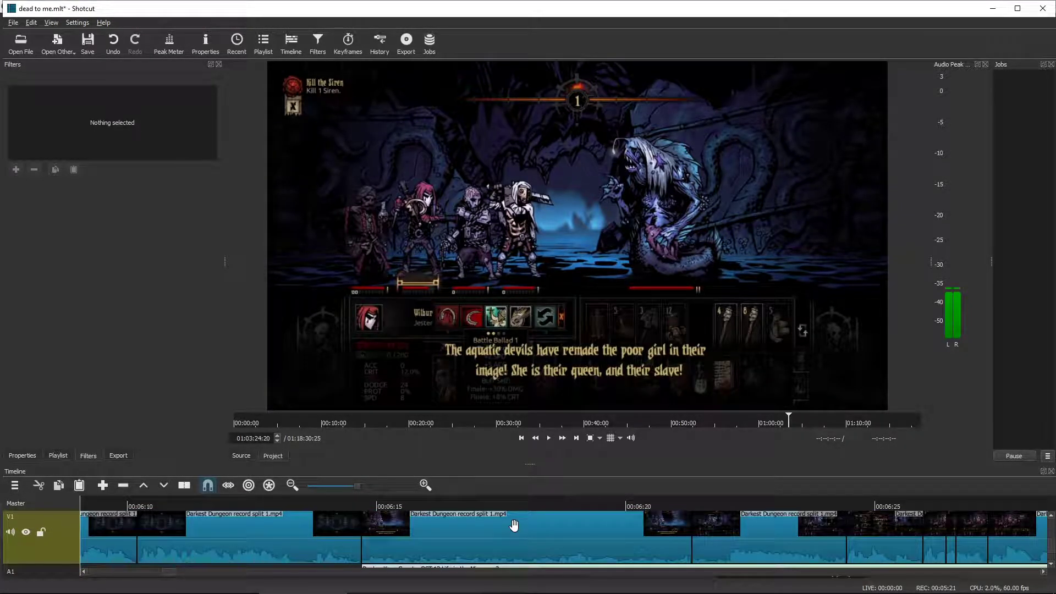
{"action": "scroll", "coordinate": [514, 526], "scroll_direction": "down", "scroll_amount": 1}
{"action": "scroll", "coordinate": [513, 525], "scroll_direction": "up", "scroll_amount": 2}
{"action": "scroll", "coordinate": [514, 525], "scroll_direction": "down", "scroll_amount": 2}
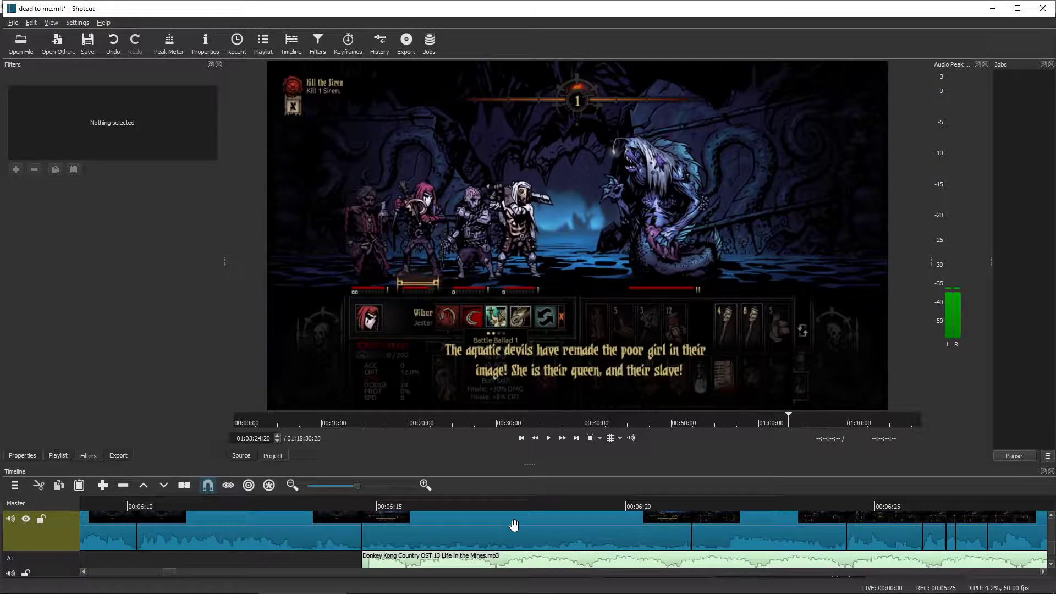
{"action": "scroll", "coordinate": [514, 525], "scroll_direction": "up", "scroll_amount": 2}
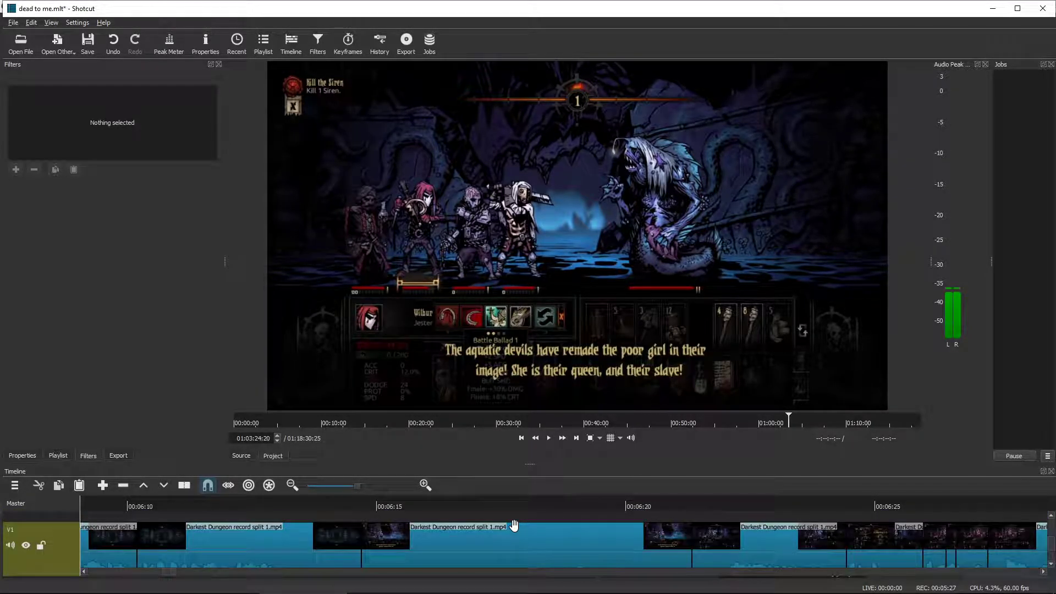
{"action": "scroll", "coordinate": [556, 547], "scroll_direction": "down", "scroll_amount": 1}
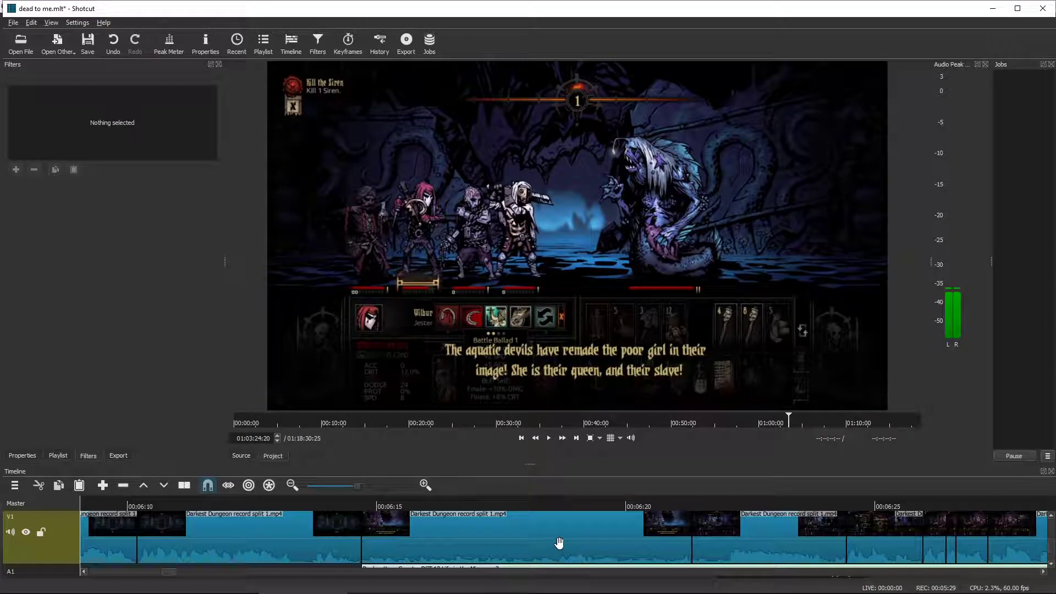
{"action": "scroll", "coordinate": [535, 528], "scroll_direction": "down", "scroll_amount": 1}
{"action": "scroll", "coordinate": [533, 529], "scroll_direction": "up", "scroll_amount": 1}
{"action": "scroll", "coordinate": [534, 528], "scroll_direction": "down", "scroll_amount": 1}
{"action": "left_click", "coordinate": [343, 502]}
Play through the music, show the gameplay clip's 4.0 dB Gain/Volume filter, and stop at 00:06:54:04.
{"action": "key", "text": "space"}
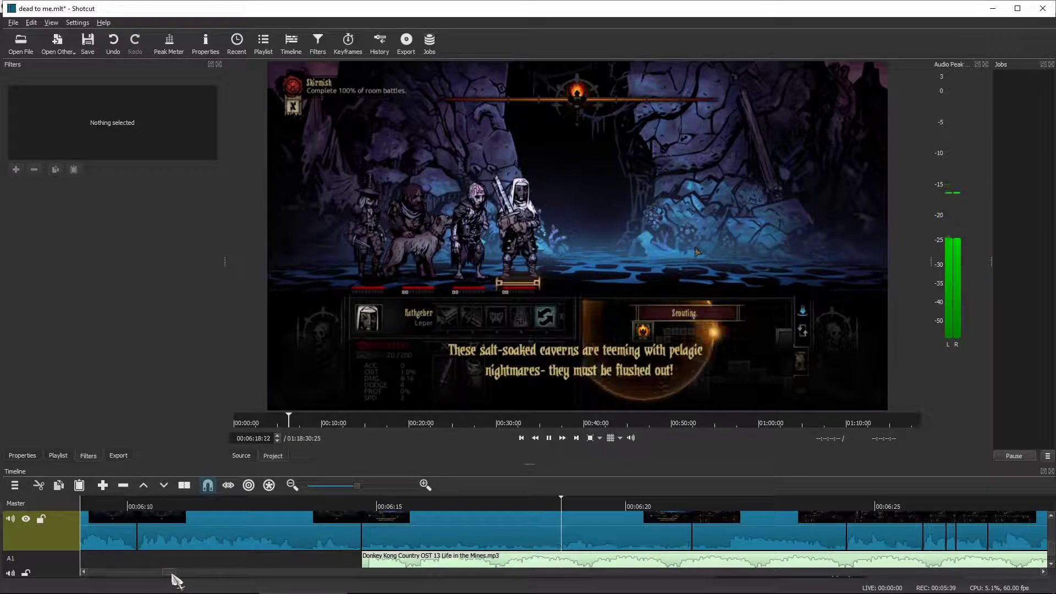
{"action": "scroll", "coordinate": [172, 575], "scroll_direction": "right", "scroll_amount": 2}
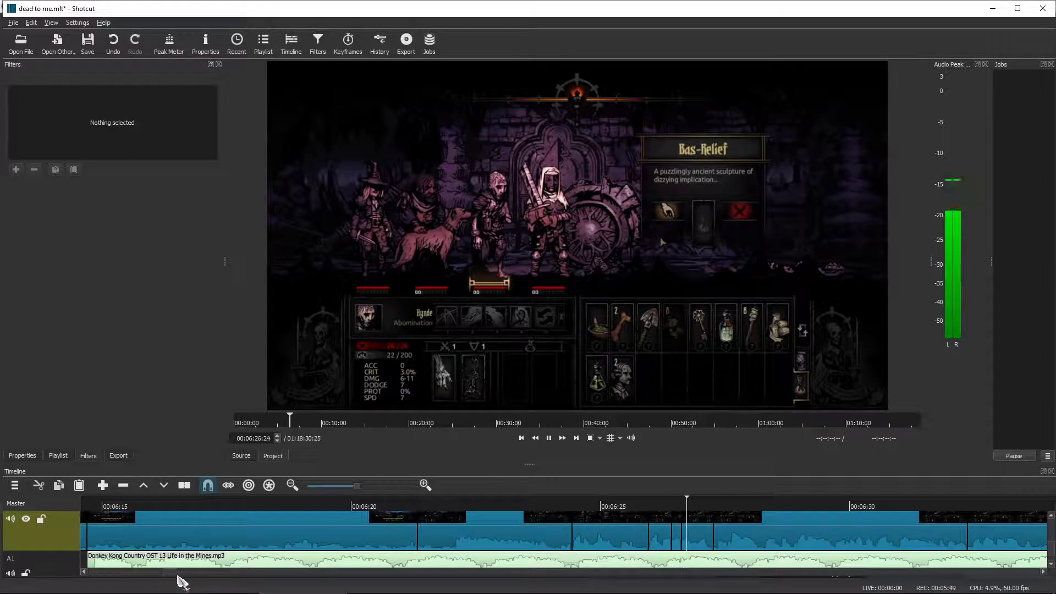
{"action": "scroll", "coordinate": [174, 575], "scroll_direction": "right", "scroll_amount": 2}
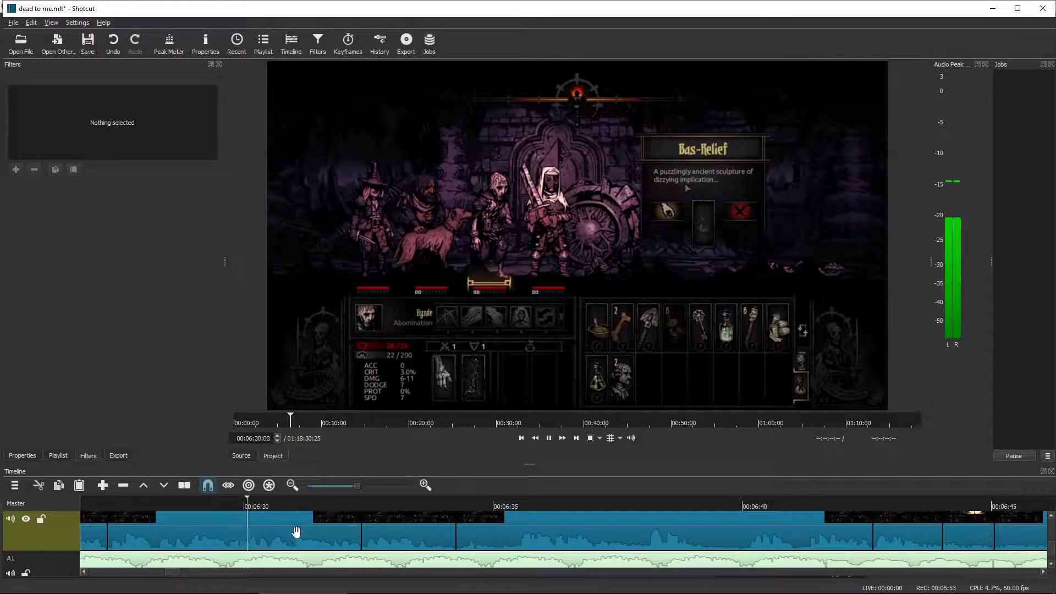
{"action": "left_click", "coordinate": [178, 535]}
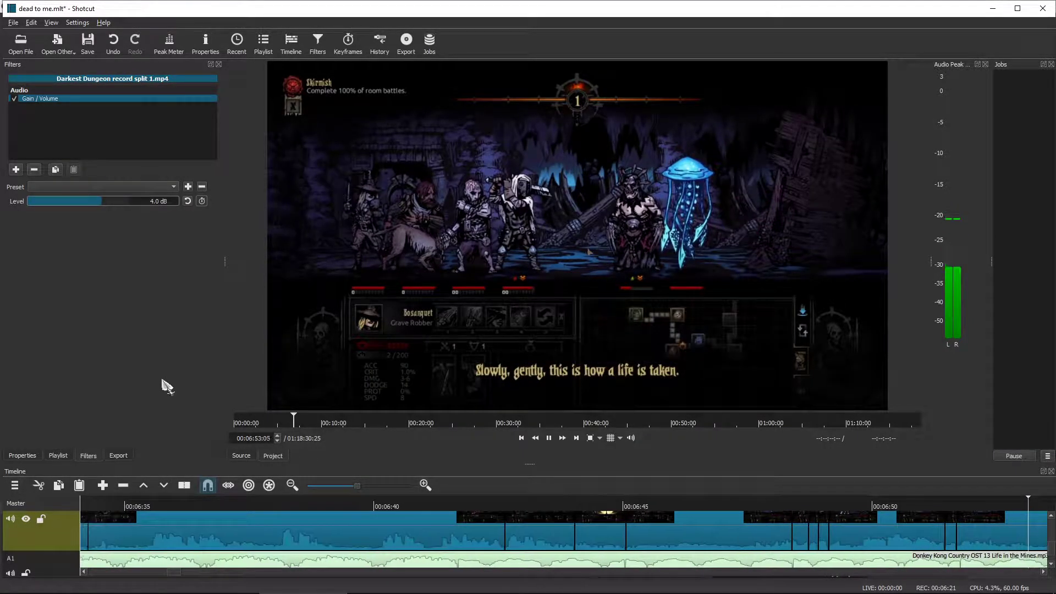
{"action": "key", "text": "space"}
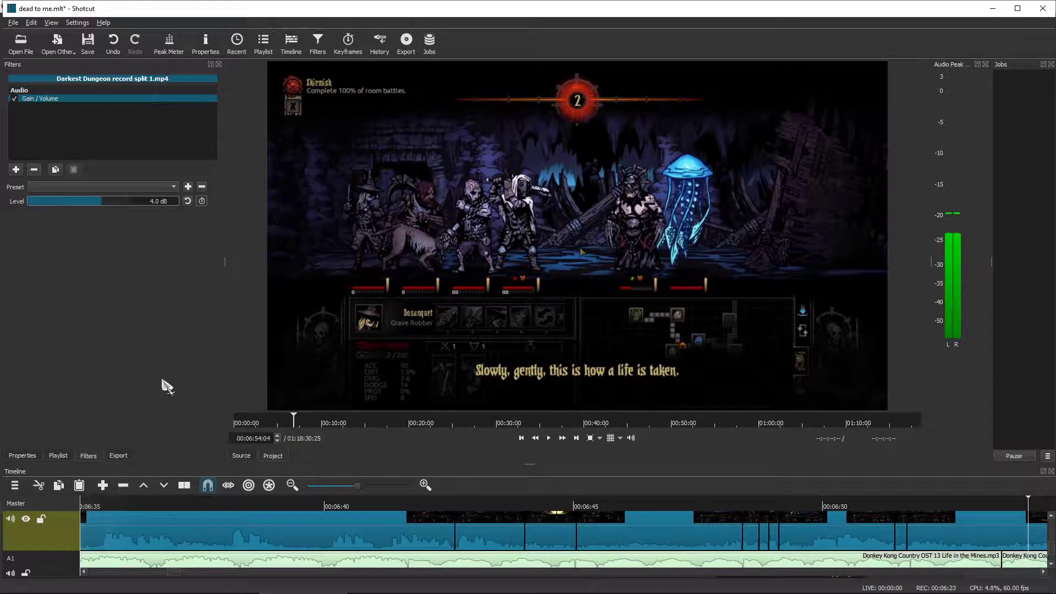